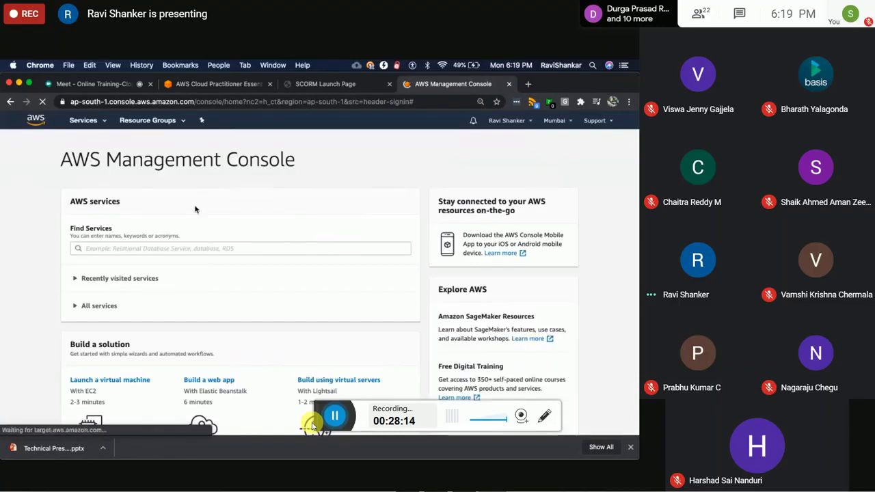
Step: Find the RDS service in the management console and start creating a new database
{"action": "left_click", "coordinate": [132, 247]}
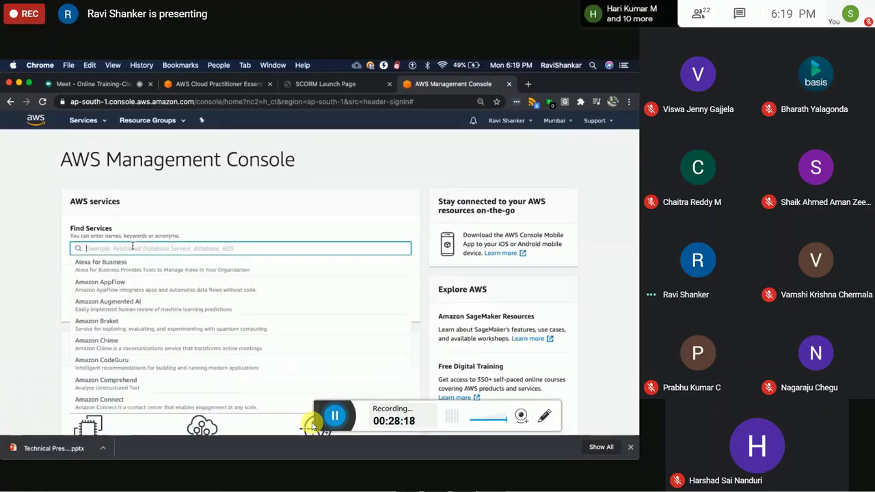
{"action": "type", "text": "rds"}
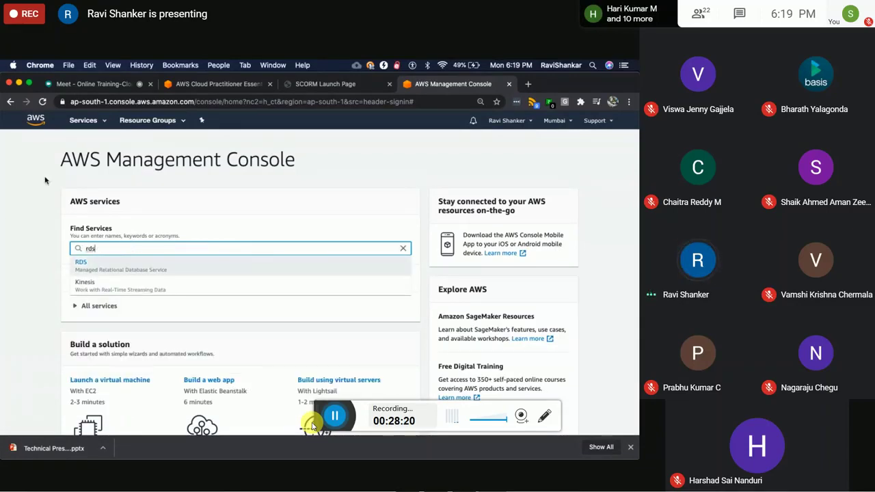
{"action": "left_click", "coordinate": [81, 266]}
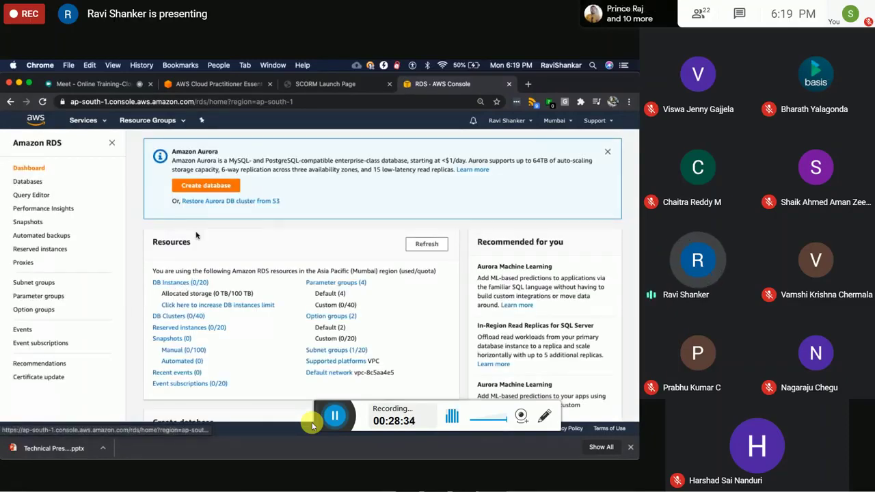
{"action": "left_click", "coordinate": [211, 187]}
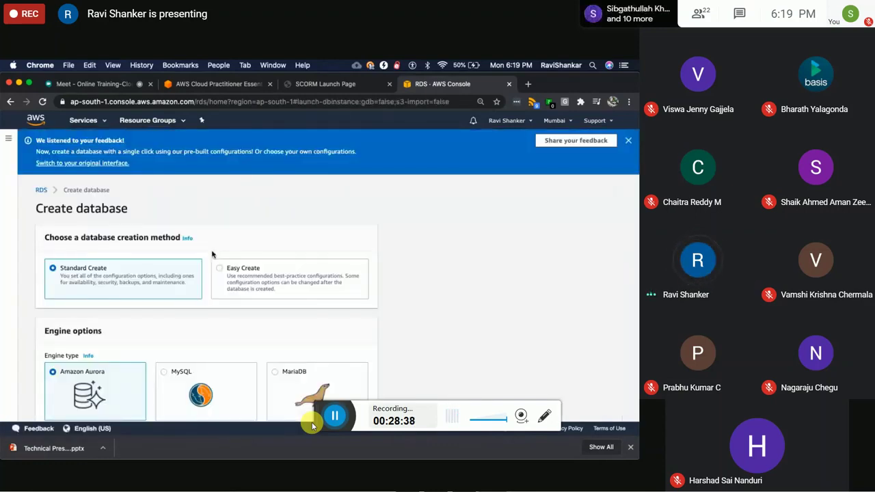
Step: Choose MySQL as the database engine and select version MySQL 8.0.16
{"action": "scroll", "coordinate": [348, 312], "scroll_direction": "down", "scroll_amount": 3}
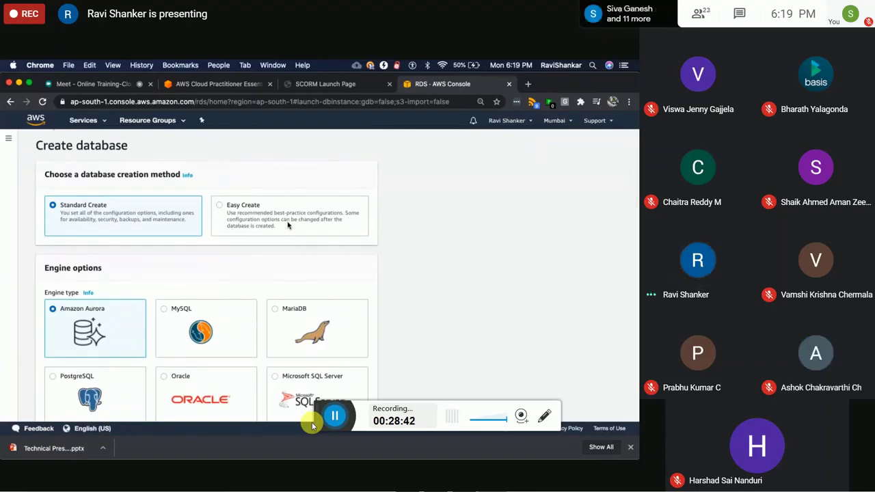
{"action": "scroll", "coordinate": [226, 242], "scroll_direction": "down", "scroll_amount": 2}
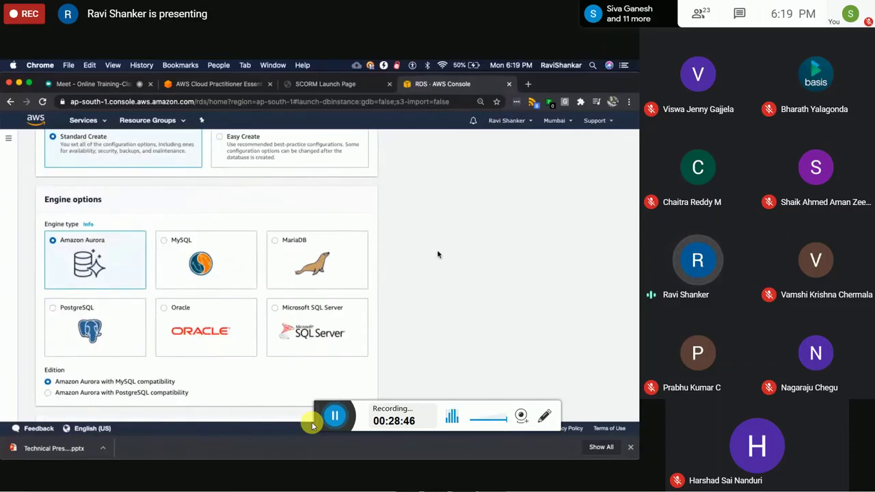
{"action": "left_click", "coordinate": [249, 276]}
{"action": "scroll", "coordinate": [370, 266], "scroll_direction": "down", "scroll_amount": 2}
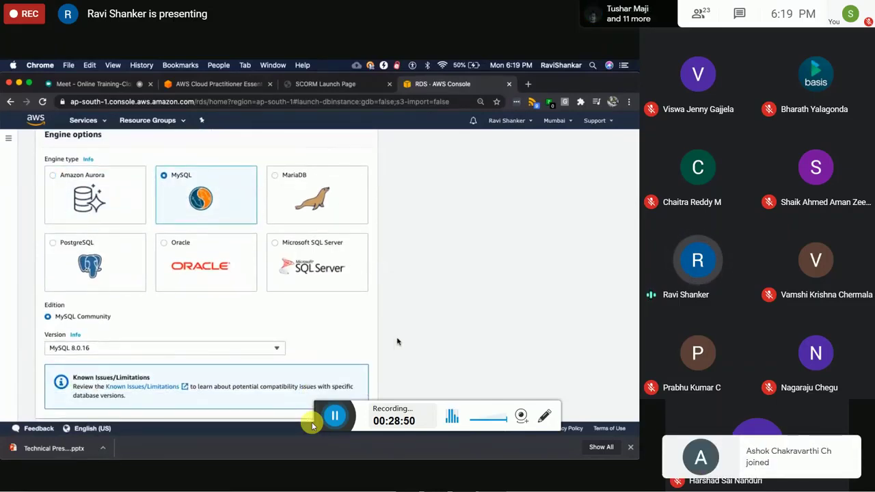
{"action": "scroll", "coordinate": [397, 341], "scroll_direction": "down", "scroll_amount": 3}
{"action": "left_click", "coordinate": [154, 256]}
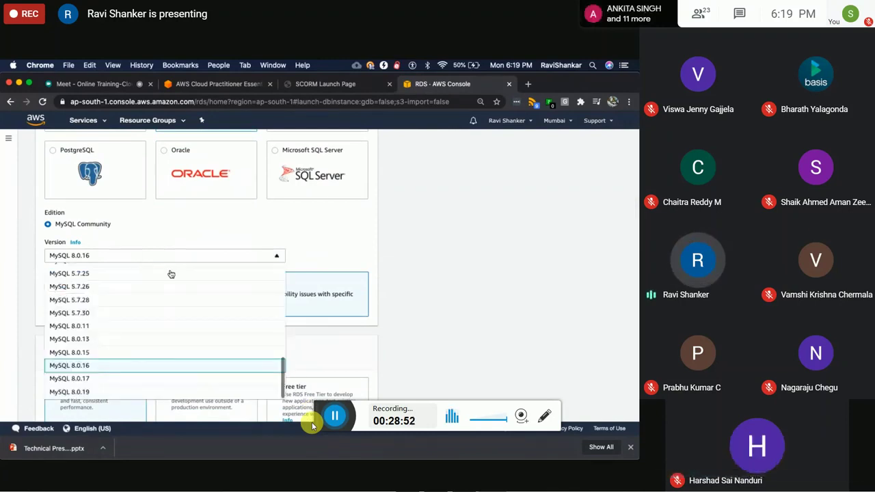
{"action": "scroll", "coordinate": [169, 338], "scroll_direction": "down", "scroll_amount": 2}
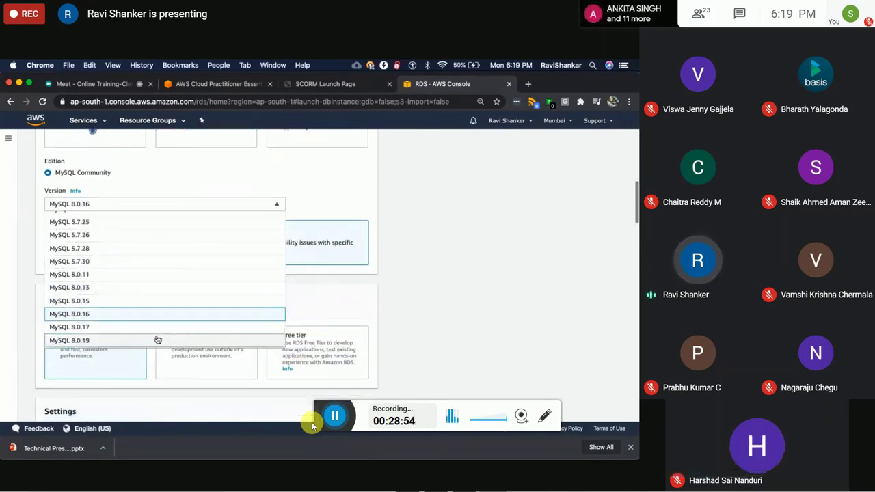
{"action": "left_click", "coordinate": [127, 314]}
Step: Select the Dev/Test template for the new database
{"action": "scroll", "coordinate": [415, 317], "scroll_direction": "down", "scroll_amount": 5}
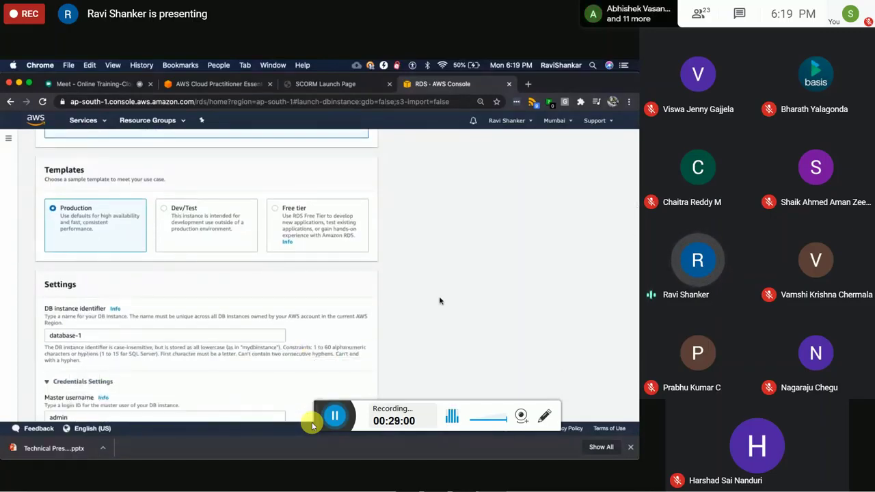
{"action": "scroll", "coordinate": [415, 310], "scroll_direction": "down", "scroll_amount": 2}
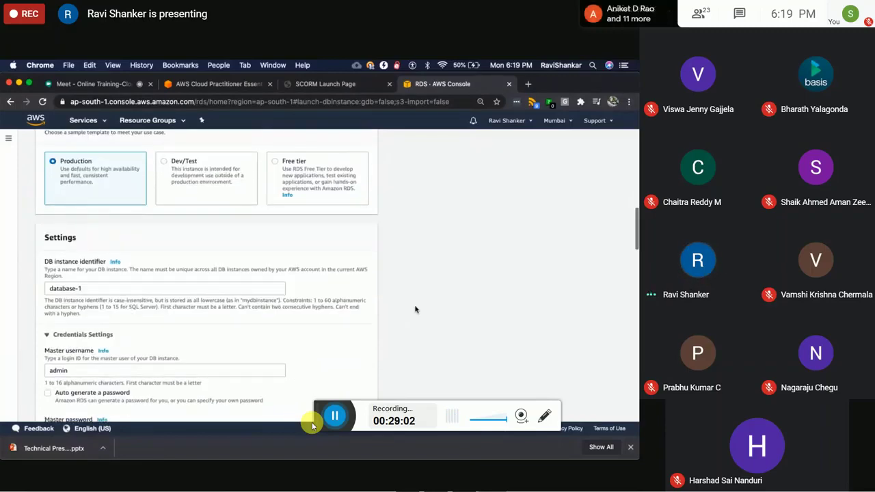
{"action": "left_click", "coordinate": [207, 191]}
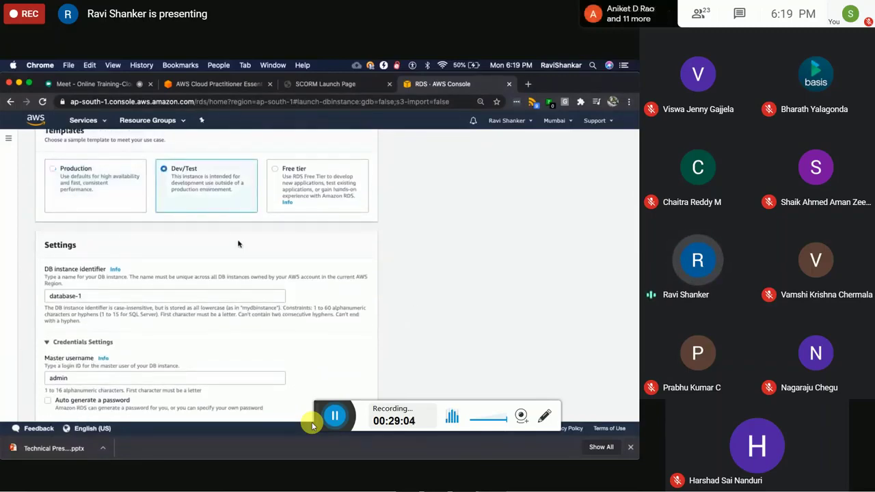
Step: Replace the DB instance identifier with minfy
{"action": "scroll", "coordinate": [205, 253], "scroll_direction": "down", "scroll_amount": 3}
{"action": "left_click", "coordinate": [179, 224]}
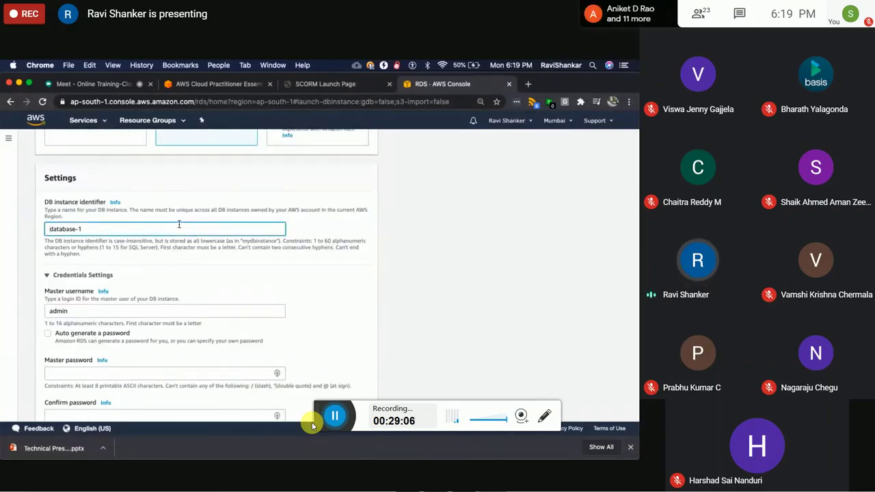
{"action": "key", "text": "super+a"}
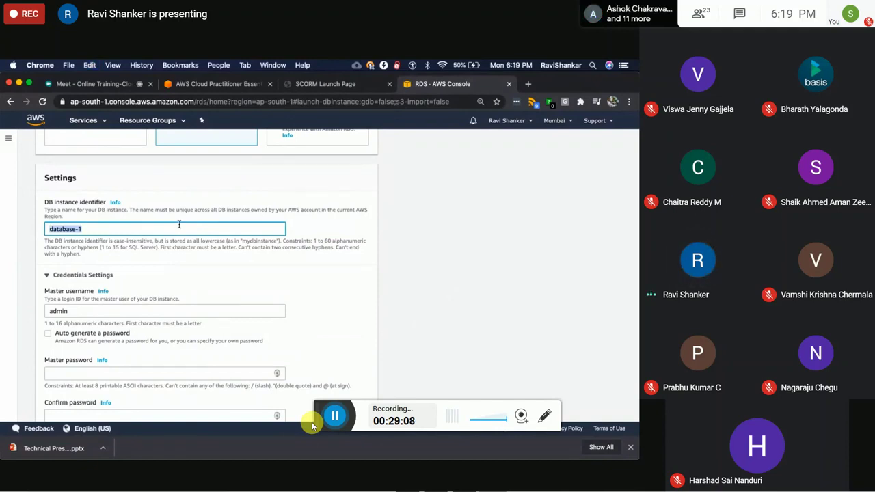
{"action": "type", "text": "minfy"}
Step: Enter the master password for the DB instance, retyping it from scratch once, and repeat it in the confirmation field
{"action": "scroll", "coordinate": [285, 308], "scroll_direction": "down", "scroll_amount": 3}
{"action": "left_click", "coordinate": [120, 296]}
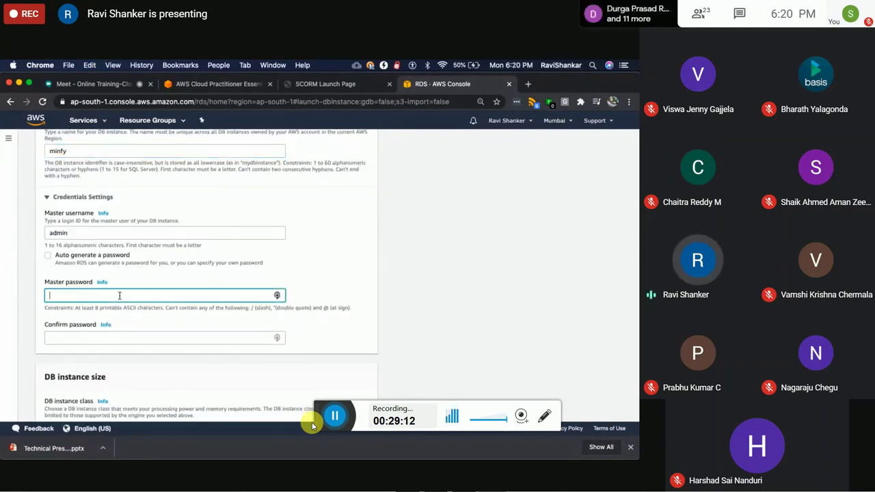
{"action": "type", "text": "•••••••••"}
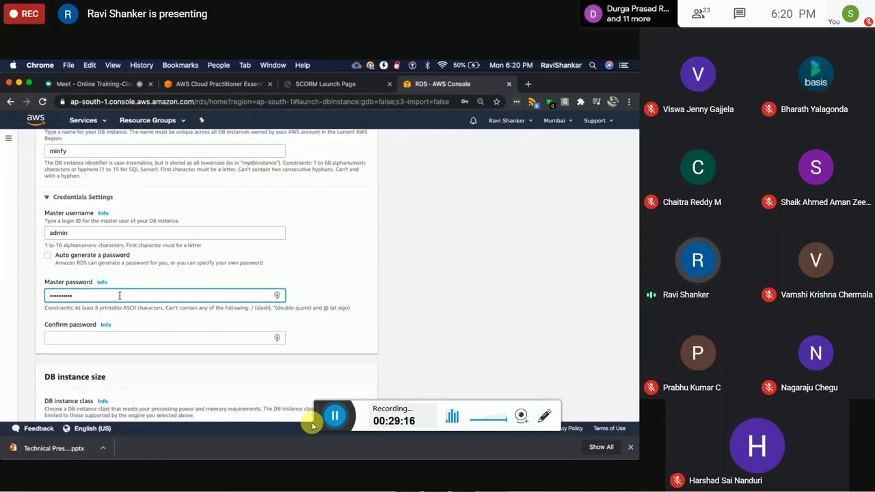
{"action": "key", "text": "BackSpace"}
{"action": "key", "text": "BackSpace"}
{"action": "key", "text": "BackSpace"}
{"action": "key", "text": "BackSpace"}
{"action": "key", "text": "BackSpace"}
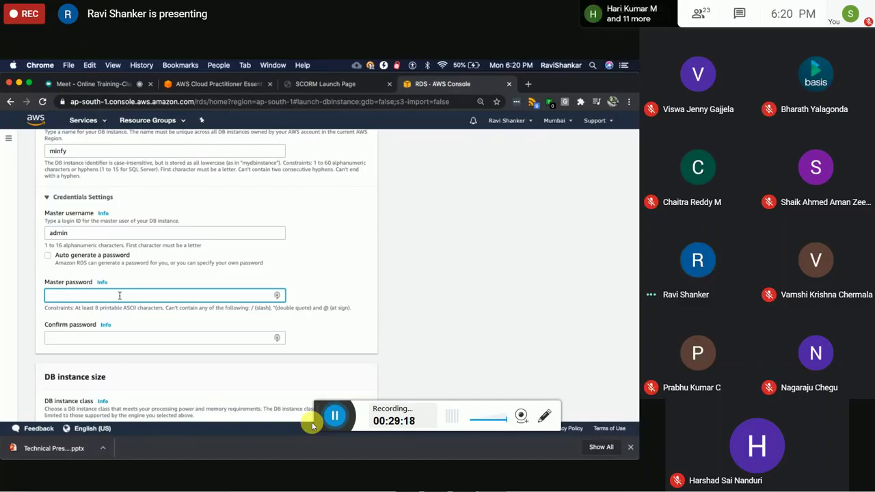
{"action": "type", "text": "•"}
{"action": "key", "text": "Tab"}
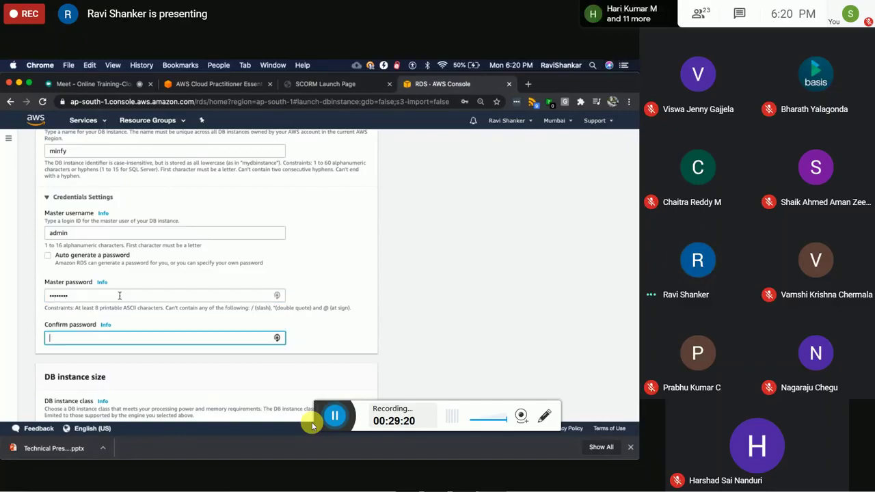
{"action": "type", "text": "•••••"}
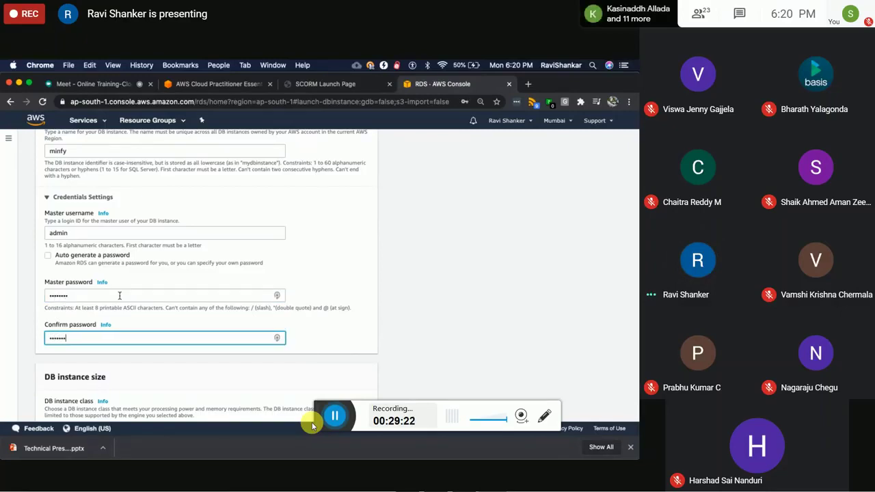
{"action": "type", "text": "•"}
Step: Review the template, DB instance class and storage settings of the new database
{"action": "scroll", "coordinate": [120, 295], "scroll_direction": "down", "scroll_amount": 5}
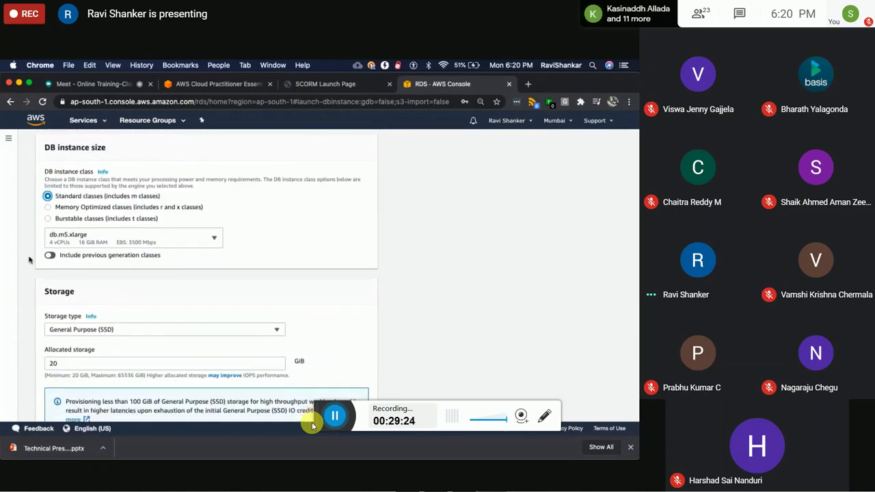
{"action": "left_click", "coordinate": [71, 247]}
{"action": "scroll", "coordinate": [134, 288], "scroll_direction": "up", "scroll_amount": 8}
{"action": "scroll", "coordinate": [135, 287], "scroll_direction": "down", "scroll_amount": 1}
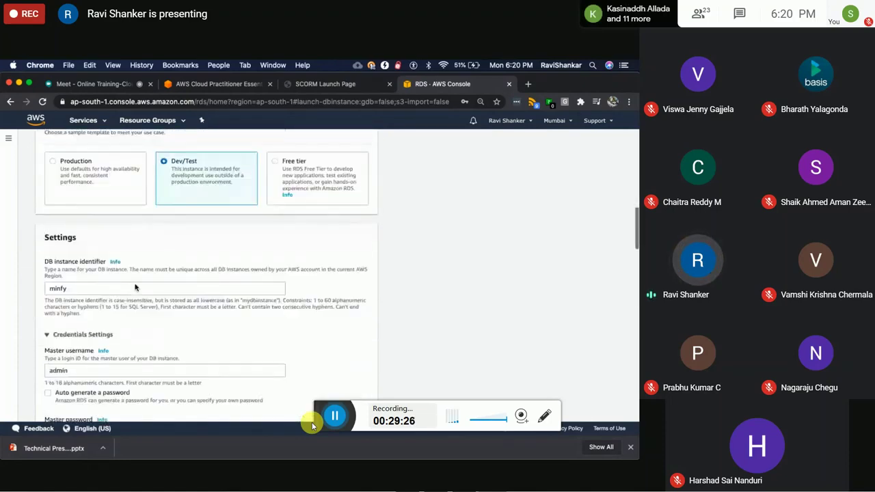
{"action": "scroll", "coordinate": [135, 288], "scroll_direction": "down", "scroll_amount": 10}
{"action": "scroll", "coordinate": [150, 262], "scroll_direction": "up", "scroll_amount": 3}
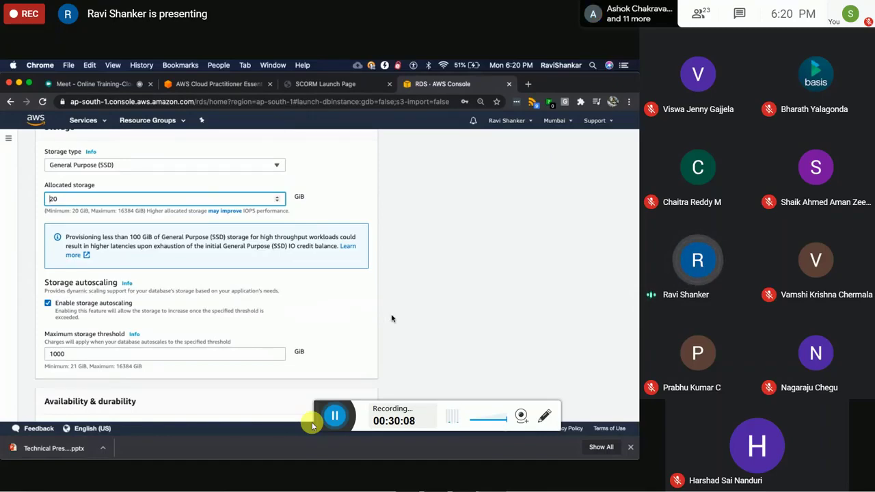
Step: Open the storage autoscaling documentation from the field's help and examine the conditions and increments for automatic storage growth
{"action": "scroll", "coordinate": [392, 317], "scroll_direction": "down", "scroll_amount": 1}
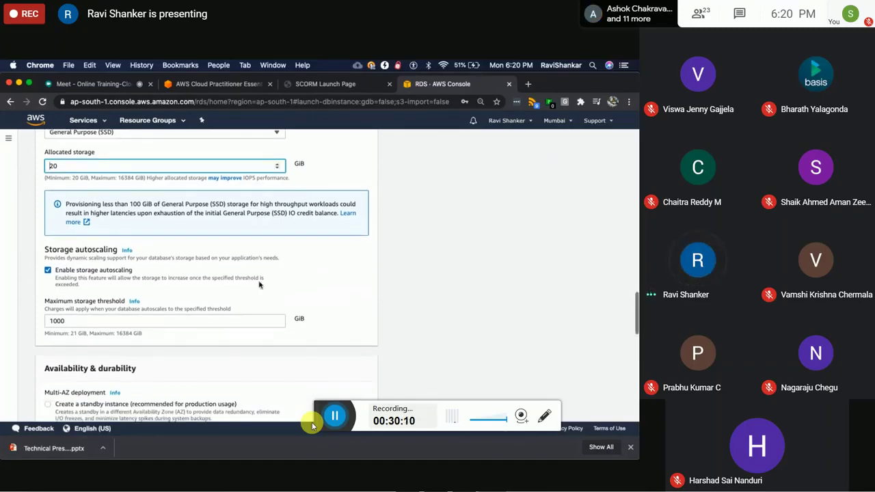
{"action": "left_click", "coordinate": [127, 250]}
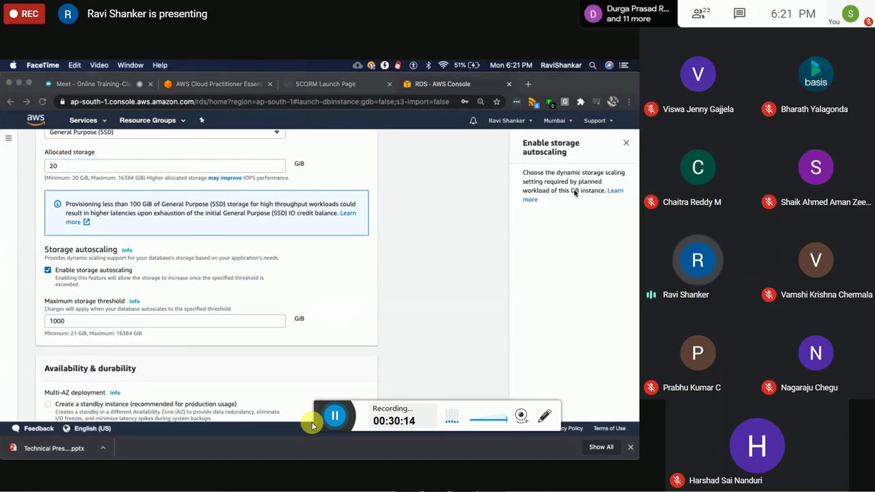
{"action": "left_click", "coordinate": [614, 193]}
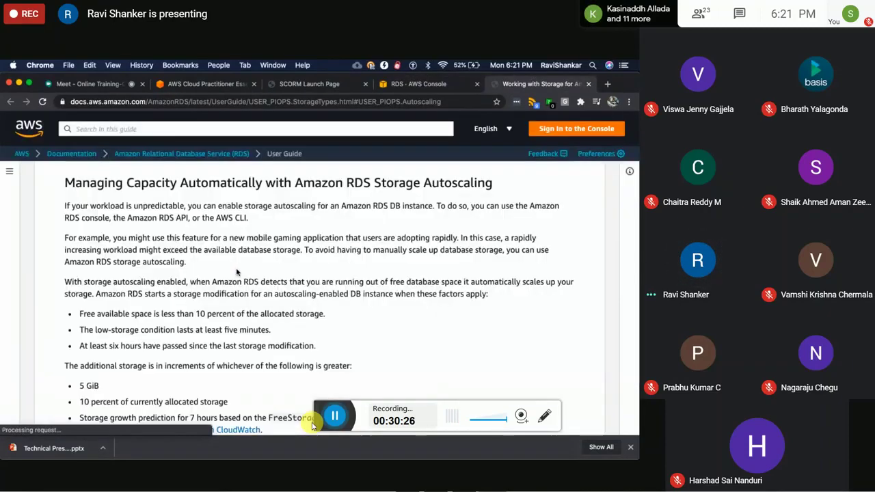
{"action": "scroll", "coordinate": [233, 297], "scroll_direction": "down", "scroll_amount": 1}
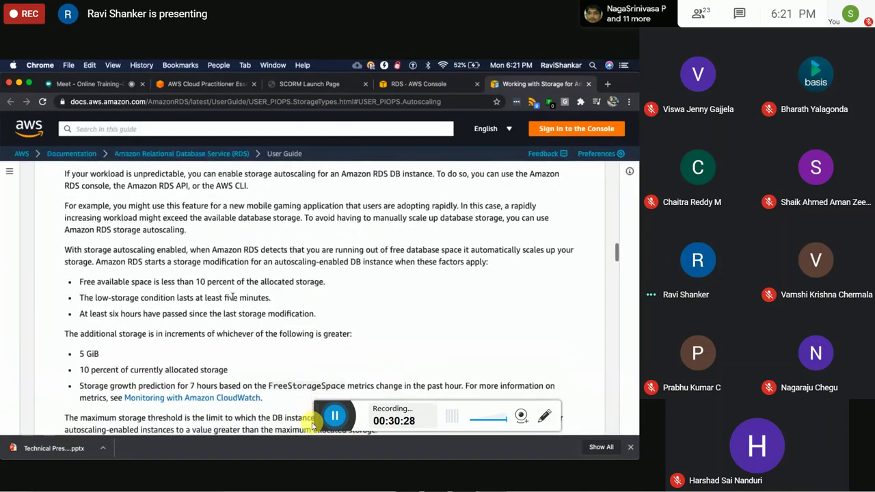
{"action": "left_click_drag", "start_coordinate": [80, 281], "coordinate": [330, 282]}
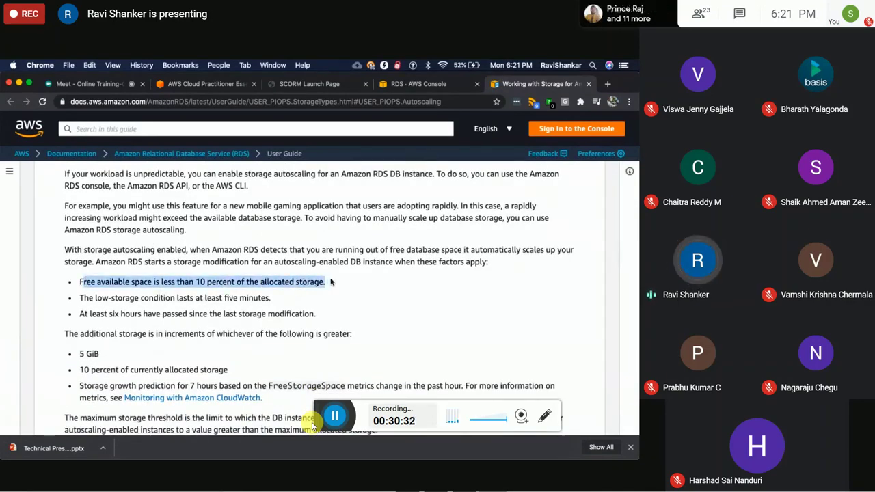
{"action": "left_click", "coordinate": [162, 284]}
{"action": "scroll", "coordinate": [162, 285], "scroll_direction": "down", "scroll_amount": 3}
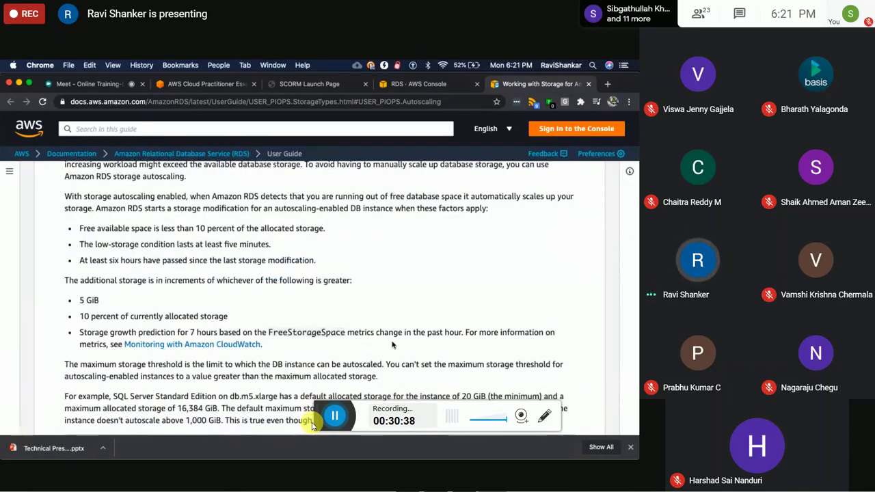
{"action": "scroll", "coordinate": [392, 342], "scroll_direction": "up", "scroll_amount": 5}
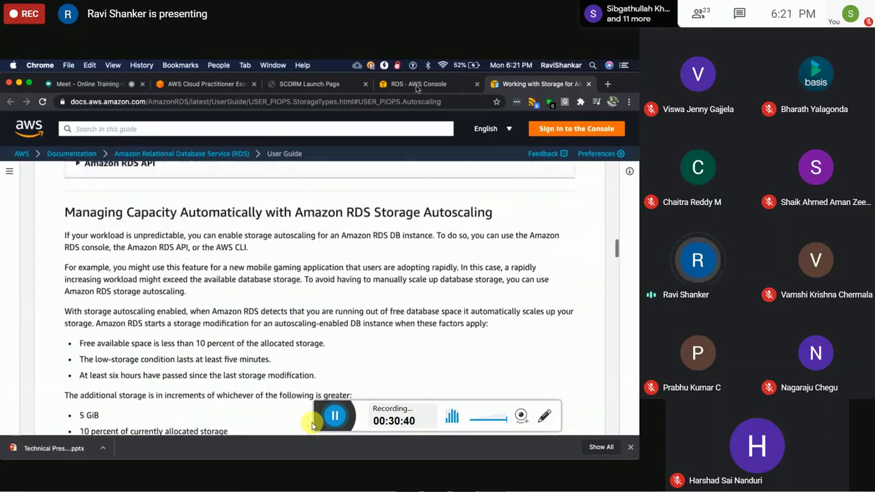
Step: Return to the RDS database form, clear the maximum storage threshold and disable storage autoscaling
{"action": "left_click", "coordinate": [416, 84]}
{"action": "scroll", "coordinate": [398, 309], "scroll_direction": "down", "scroll_amount": 3}
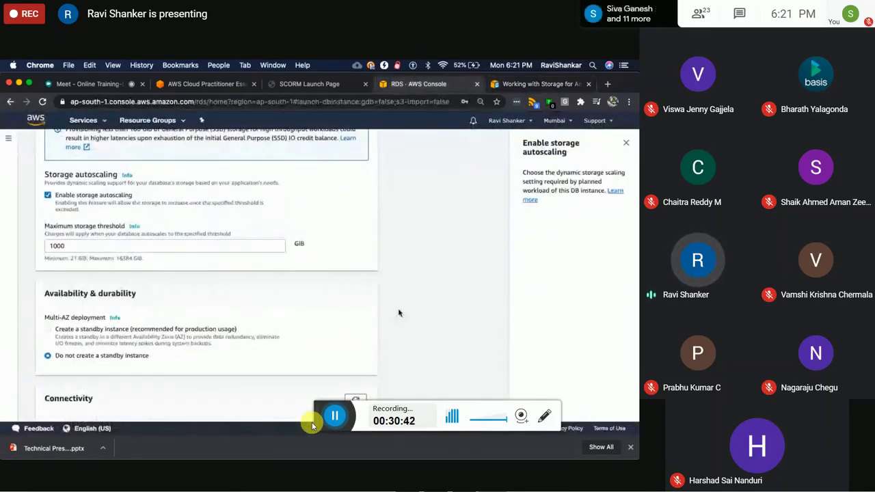
{"action": "left_click", "coordinate": [184, 249]}
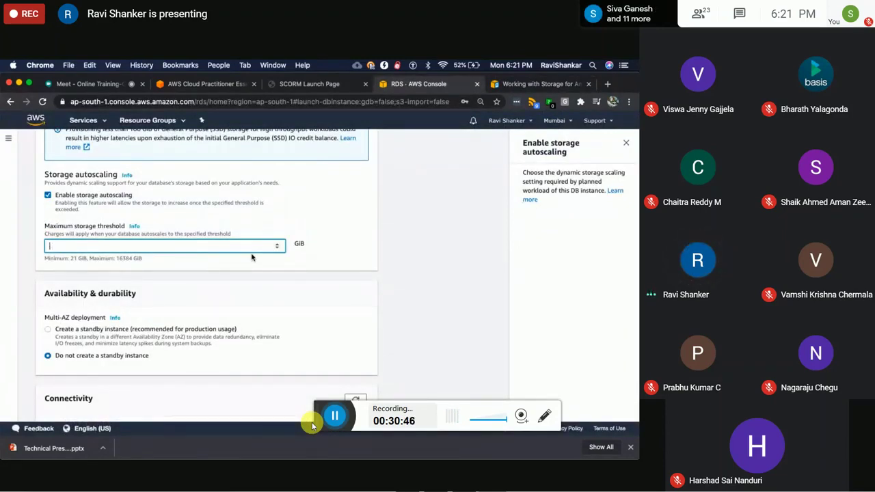
{"action": "scroll", "coordinate": [251, 257], "scroll_direction": "up", "scroll_amount": 2}
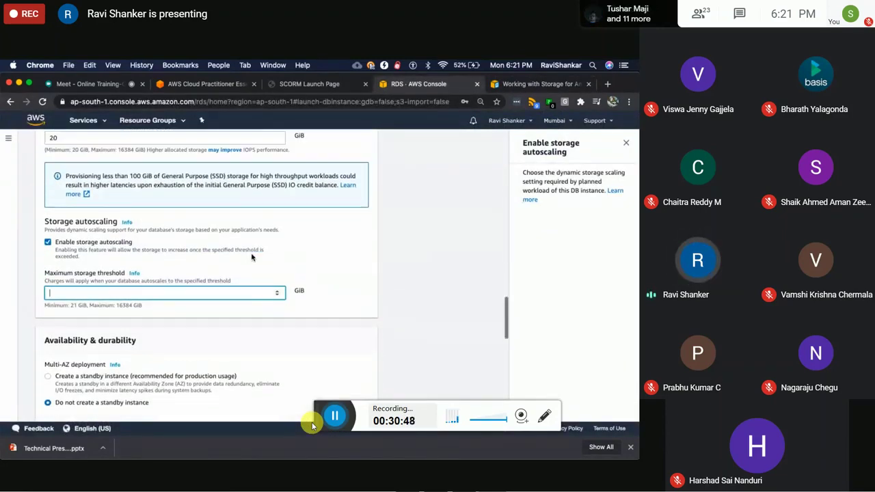
{"action": "left_click", "coordinate": [95, 240]}
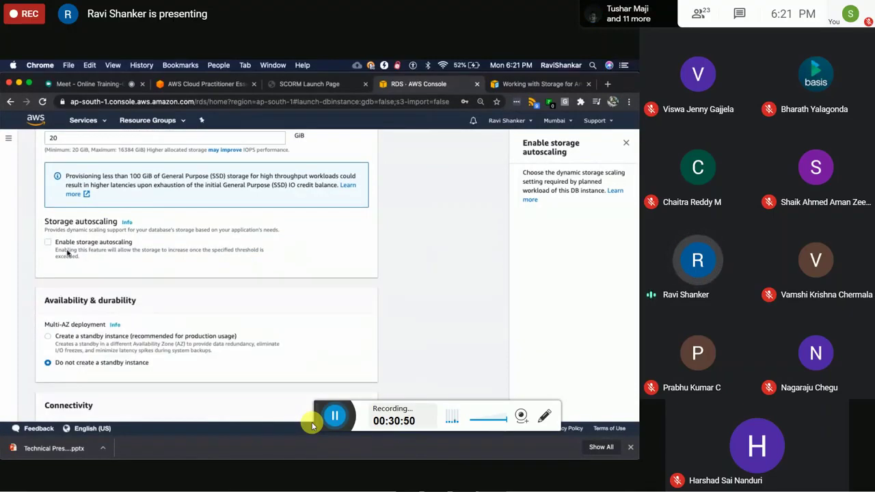
Step: Set the Multi-AZ deployment to create a standby instance
{"action": "scroll", "coordinate": [302, 322], "scroll_direction": "down", "scroll_amount": 3}
{"action": "scroll", "coordinate": [303, 322], "scroll_direction": "down", "scroll_amount": 1}
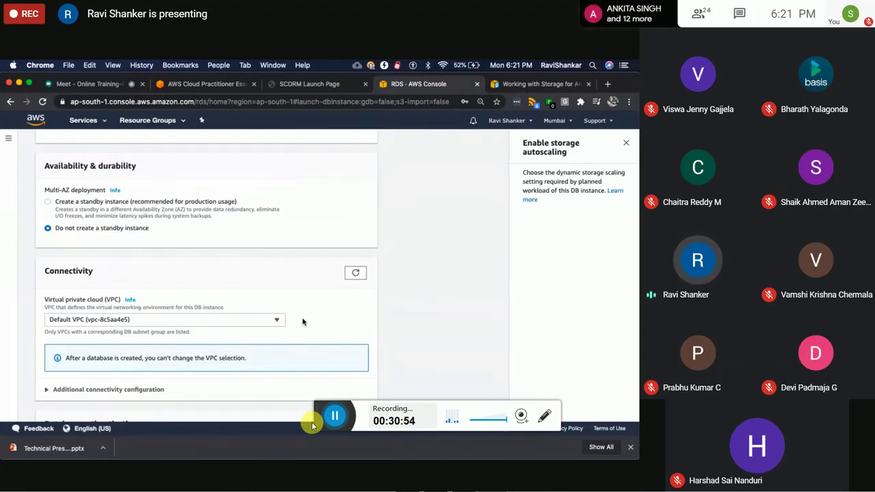
{"action": "left_click", "coordinate": [48, 201]}
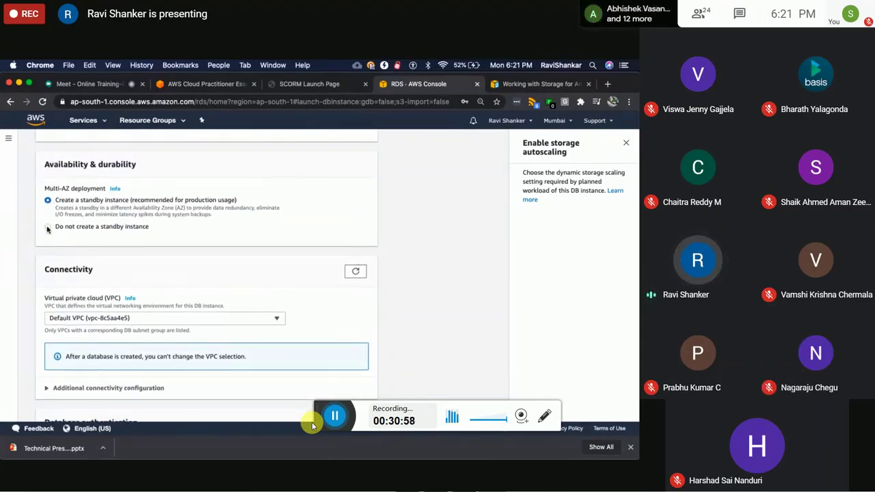
Step: Set the Multi-AZ deployment to not create a standby instance and create the minfy database, keeping password authentication
{"action": "left_click", "coordinate": [48, 227]}
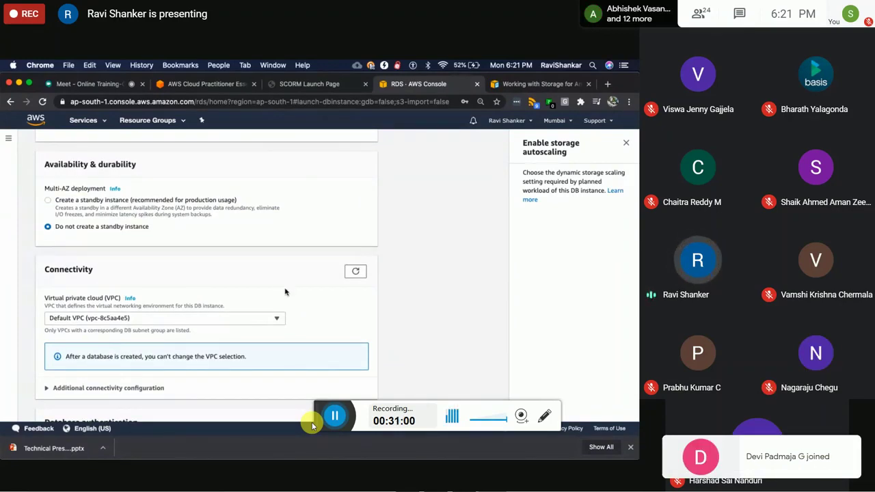
{"action": "scroll", "coordinate": [284, 292], "scroll_direction": "down", "scroll_amount": 10}
{"action": "scroll", "coordinate": [285, 292], "scroll_direction": "up", "scroll_amount": 8}
{"action": "scroll", "coordinate": [285, 292], "scroll_direction": "down", "scroll_amount": 5}
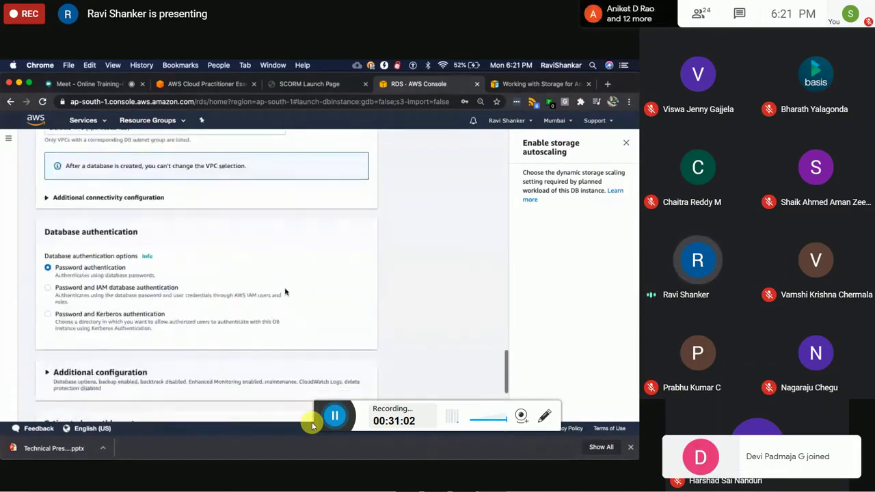
{"action": "scroll", "coordinate": [285, 292], "scroll_direction": "down", "scroll_amount": 3}
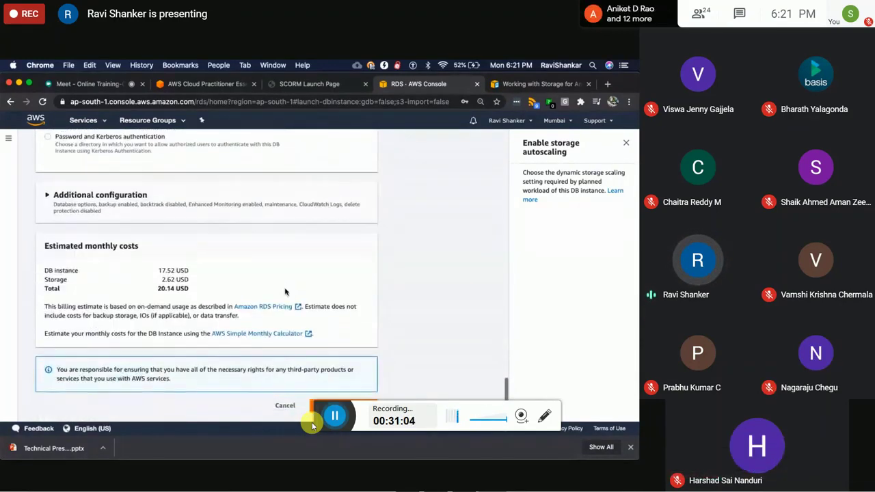
{"action": "left_click", "coordinate": [341, 406]}
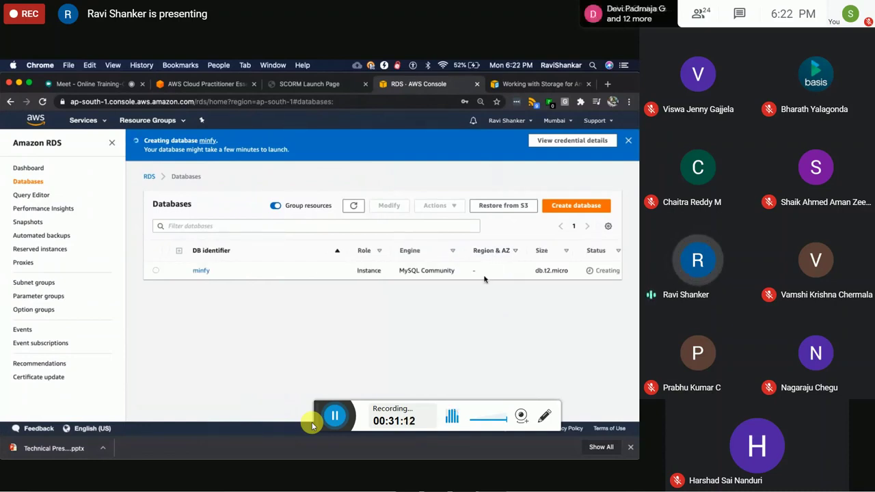
{"action": "scroll", "coordinate": [485, 270], "scroll_direction": "right", "scroll_amount": 4}
{"action": "scroll", "coordinate": [483, 278], "scroll_direction": "right", "scroll_amount": 1}
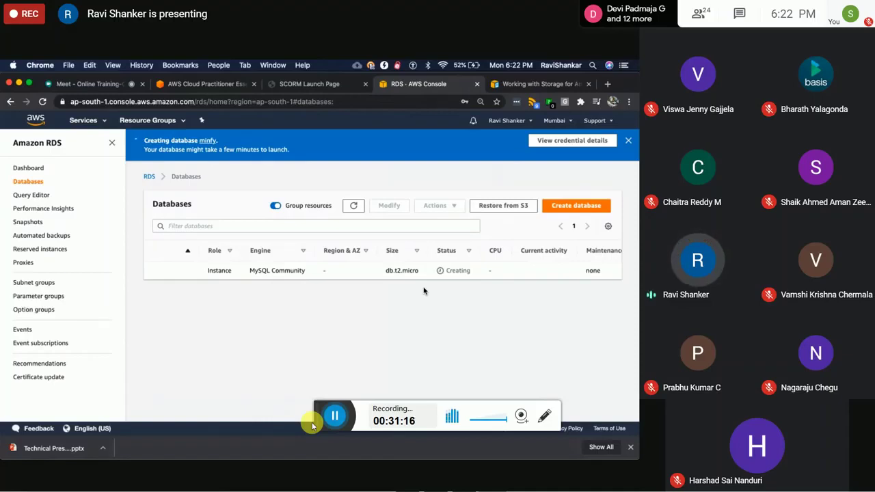
Step: Switch to the AWS training course window and start playing the Introduction to AWS Lambda lesson
{"action": "key", "text": "super+Tab"}
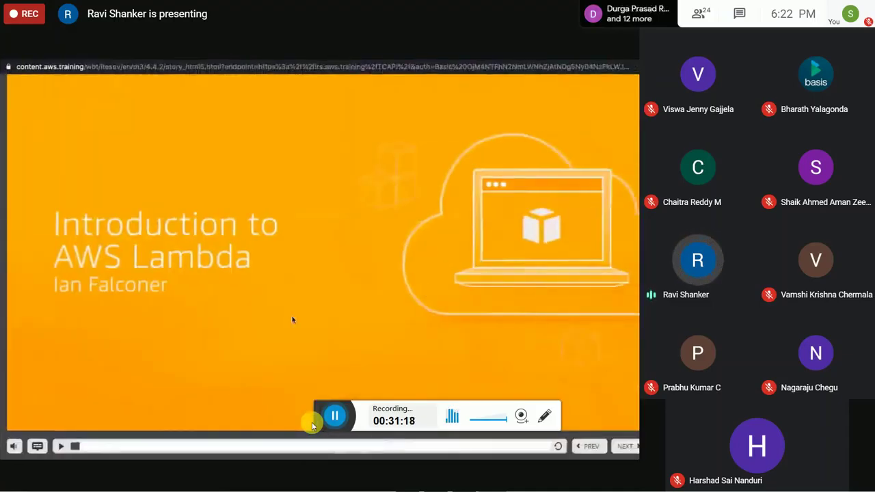
{"action": "left_click", "coordinate": [59, 449]}
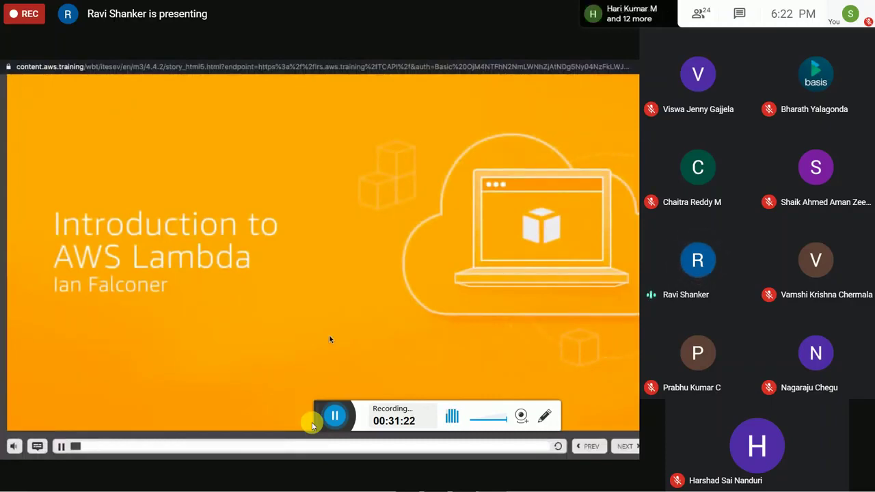